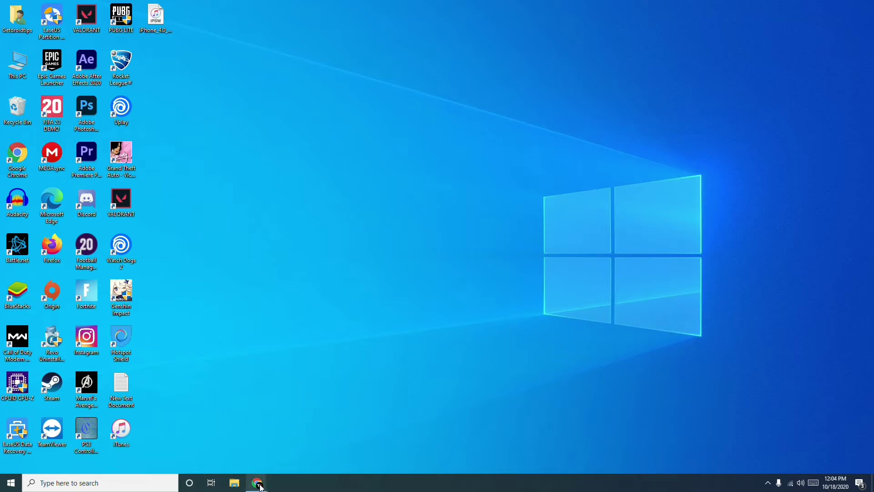
Bring up the GetDroidTips 'How To Compress PDFs In Windows 10' article and skim its opening text
mouse_move(257, 483)
click(233, 445)
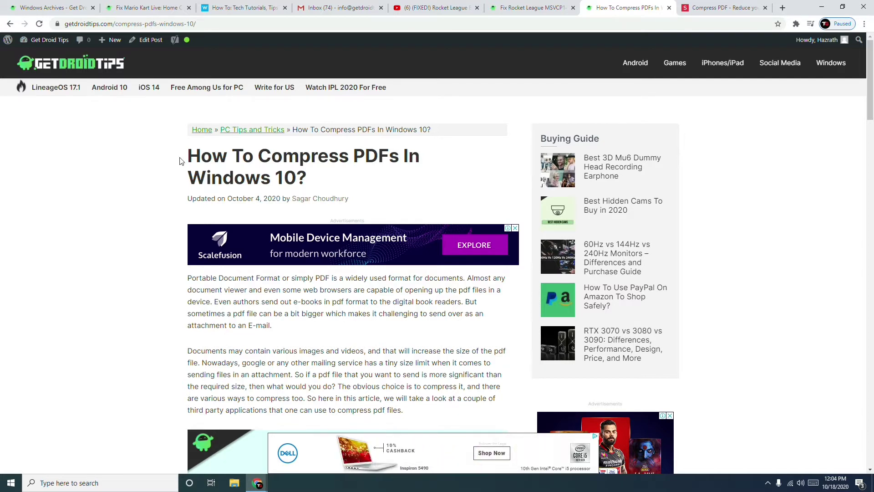
drag(182, 153, 248, 156)
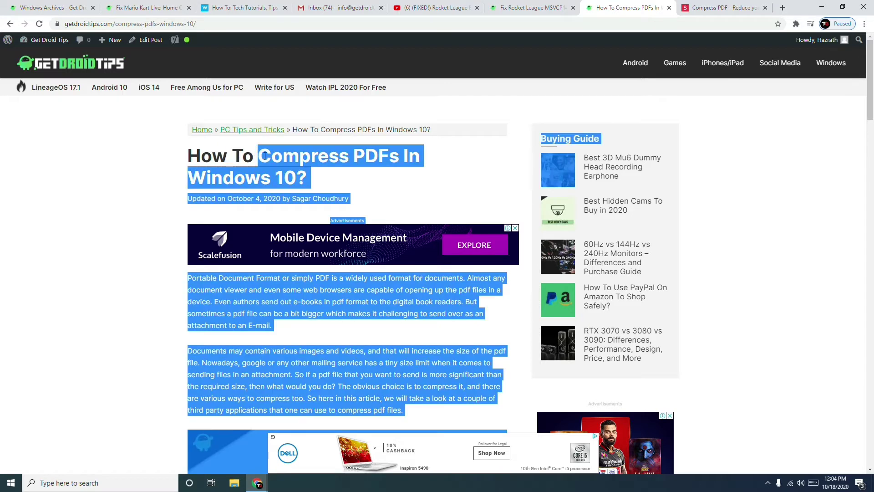
click(317, 188)
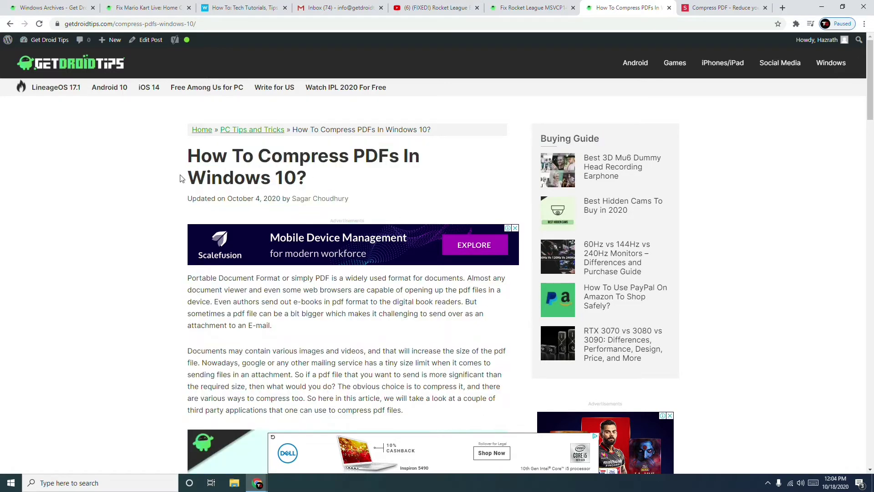
Scroll to the Online conversion section and highlight its Soda PDF steps and heading
scroll(158, 175, down, 20)
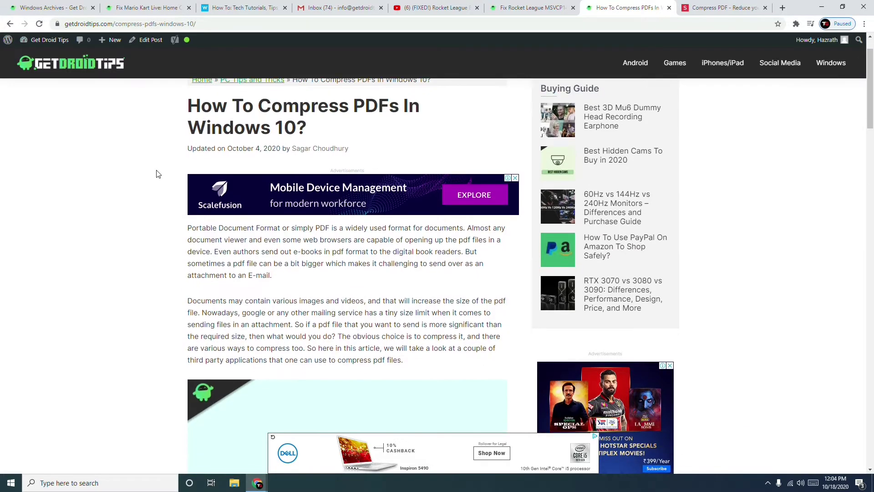
scroll(157, 173, down, 4)
scroll(156, 182, up, 8)
drag(182, 230, 230, 224)
click(423, 270)
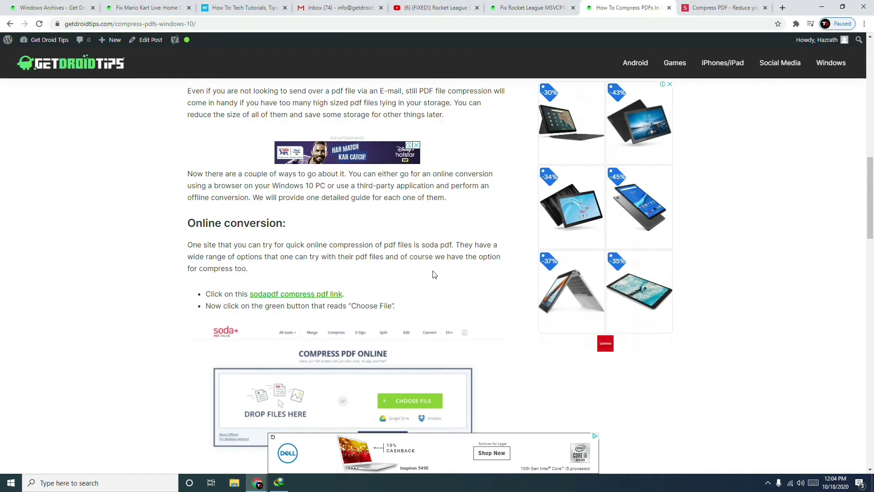
drag(294, 222, 188, 221)
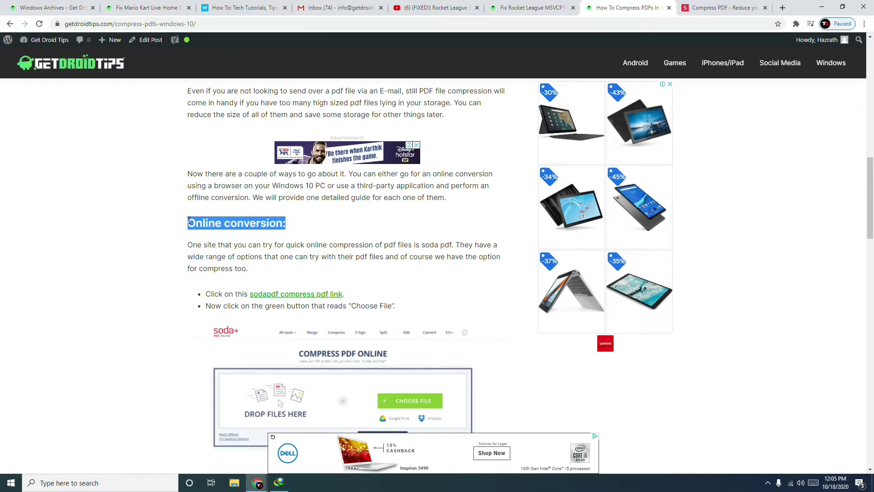
click(130, 197)
scroll(130, 196, up, 7)
scroll(130, 196, down, 5)
scroll(130, 197, down, 5)
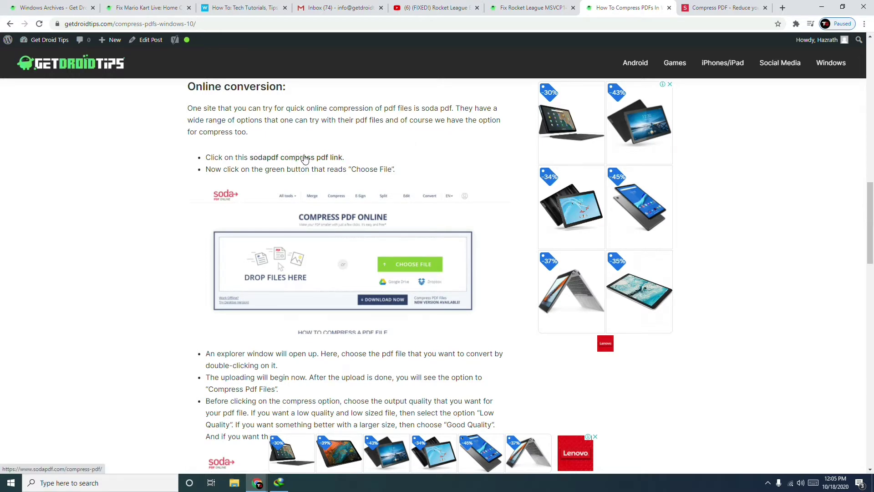
On the Compress PDF Online tab, browse the Documents folder for a file, then cancel without choosing
click(723, 8)
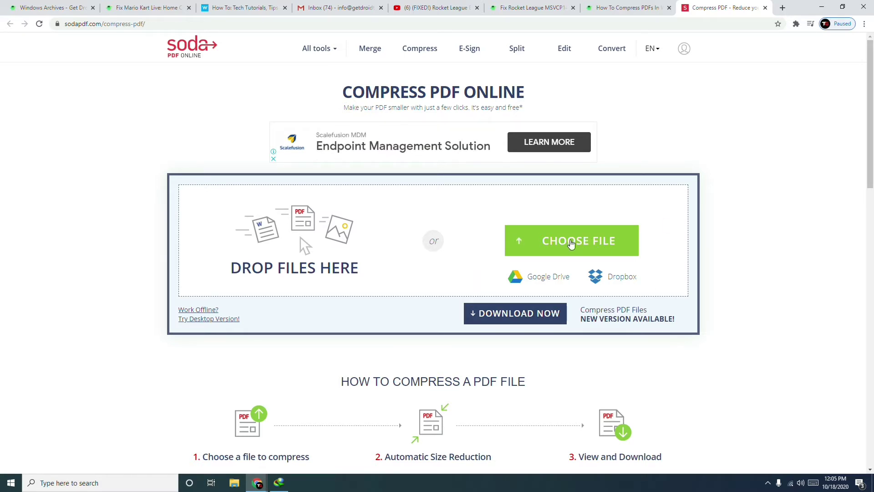
click(552, 240)
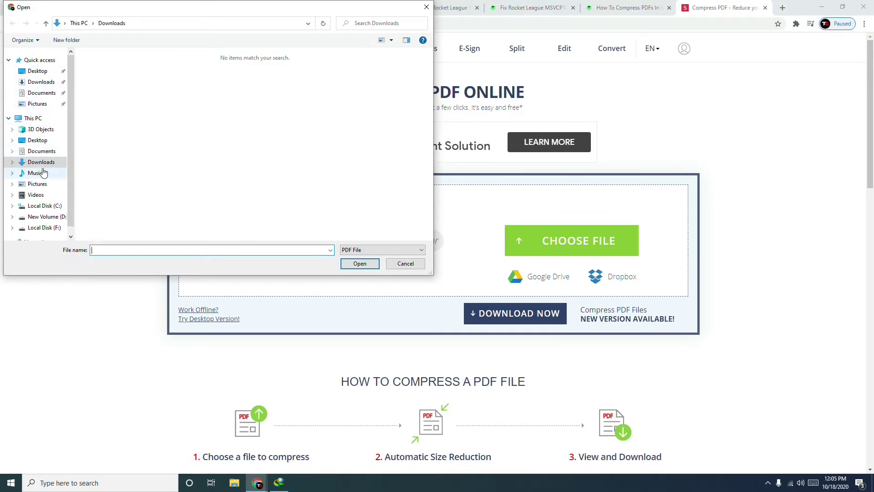
click(49, 152)
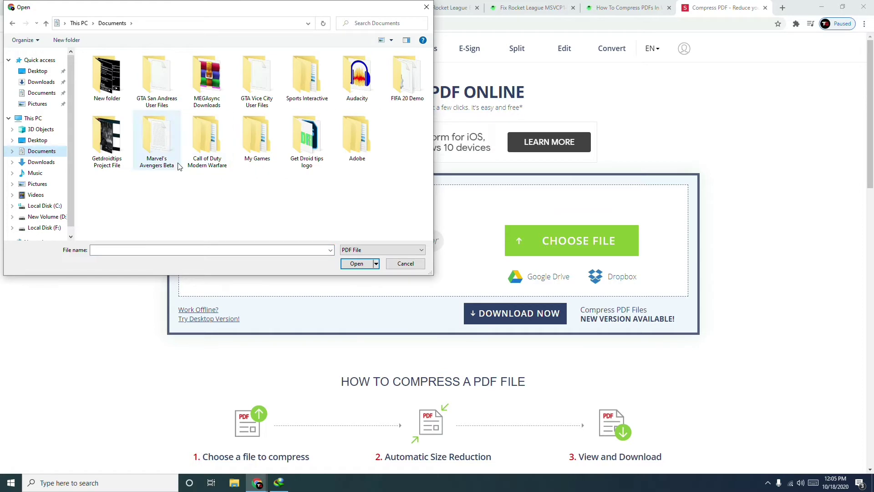
click(162, 92)
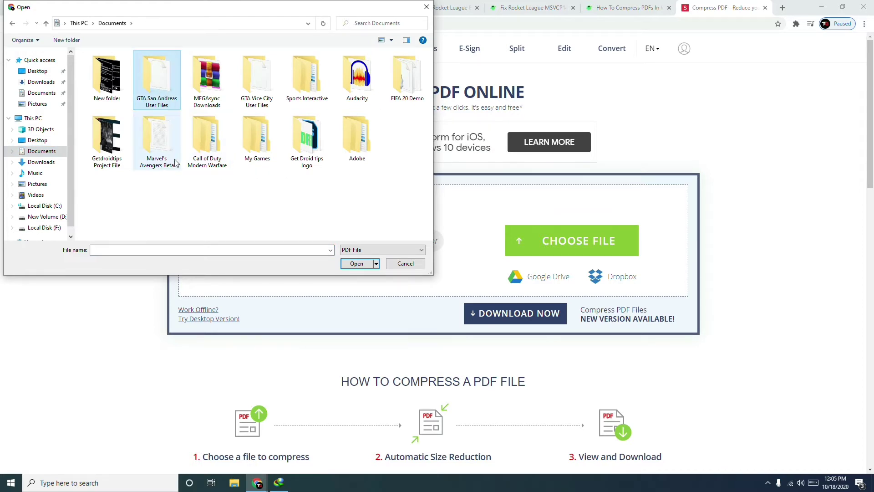
click(321, 219)
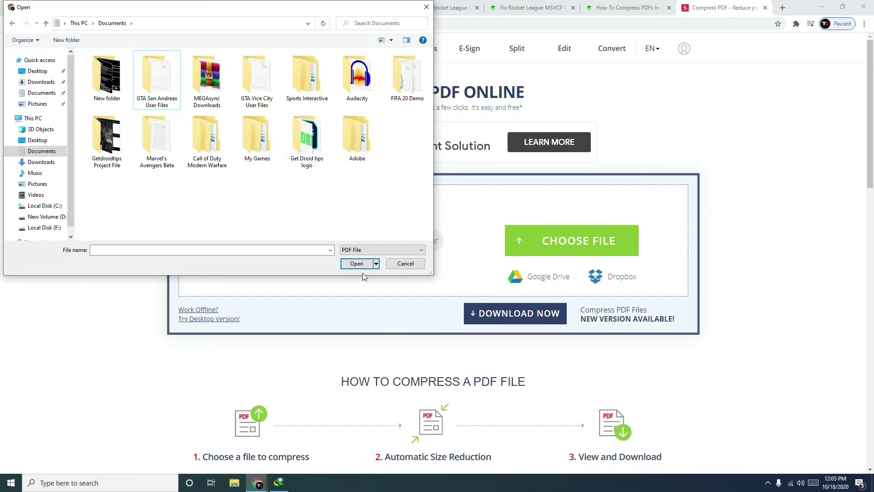
click(405, 263)
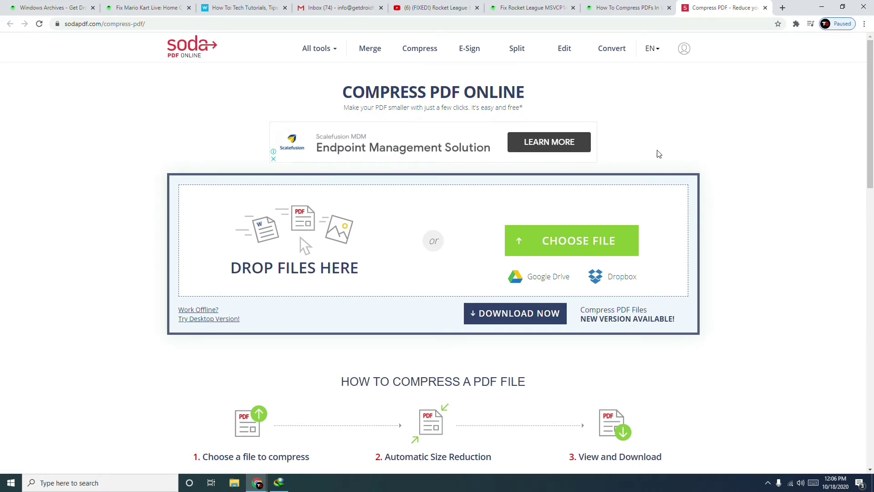
click(621, 4)
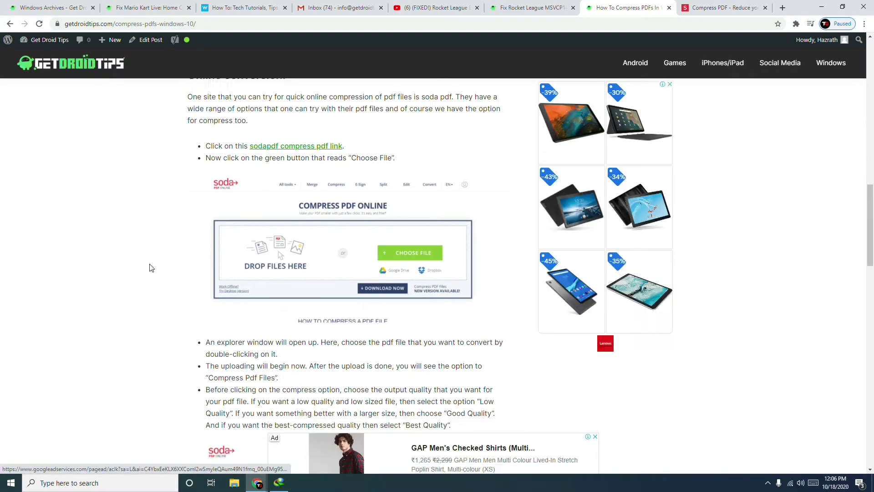
scroll(152, 267, down, 5)
scroll(152, 267, down, 12)
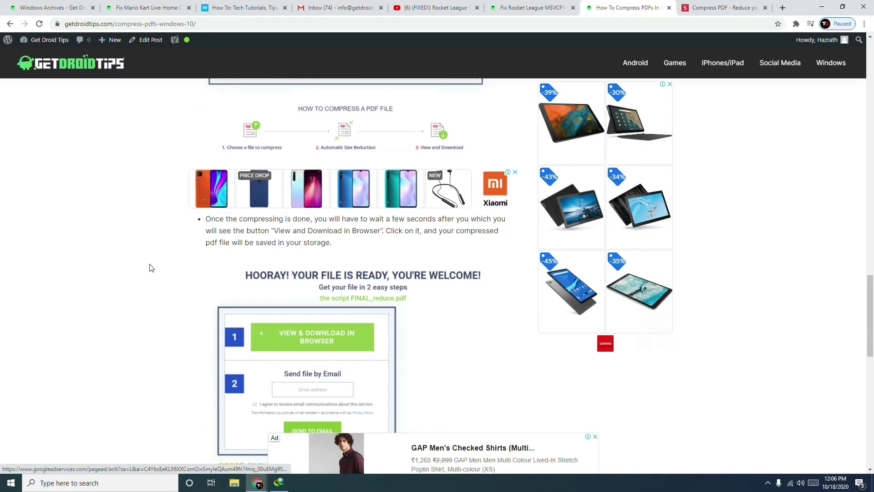
scroll(151, 268, down, 2)
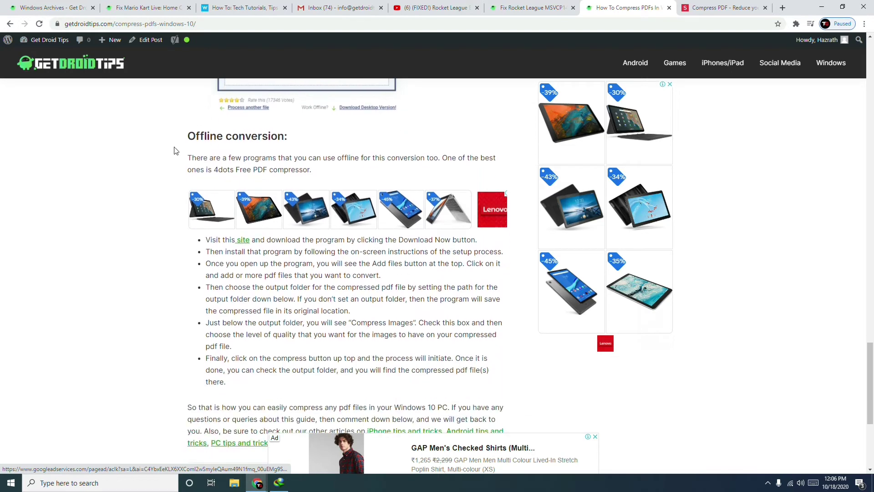
mouse_move(182, 140)
mouse_down()
mouse_move(214, 136)
mouse_move(196, 136)
mouse_up()
drag(289, 136, 192, 136)
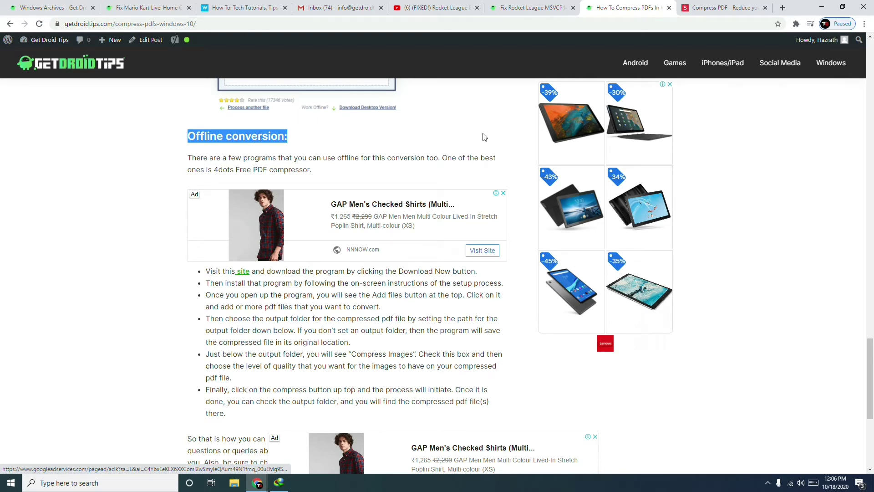
key(ctrl+Tab)
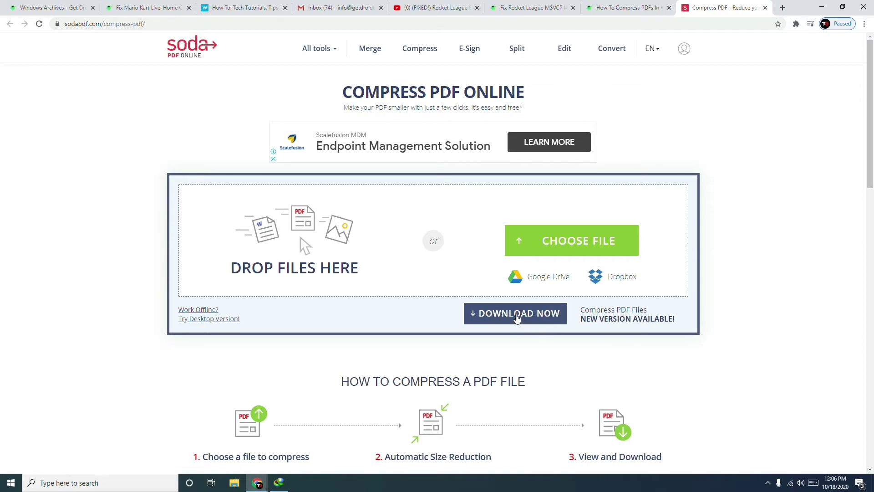
Download Soda_PDF_12_Installer.exe to Downloads via DOWNLOAD NOW and Start Download
right_click(516, 318)
key(Escape)
click(511, 321)
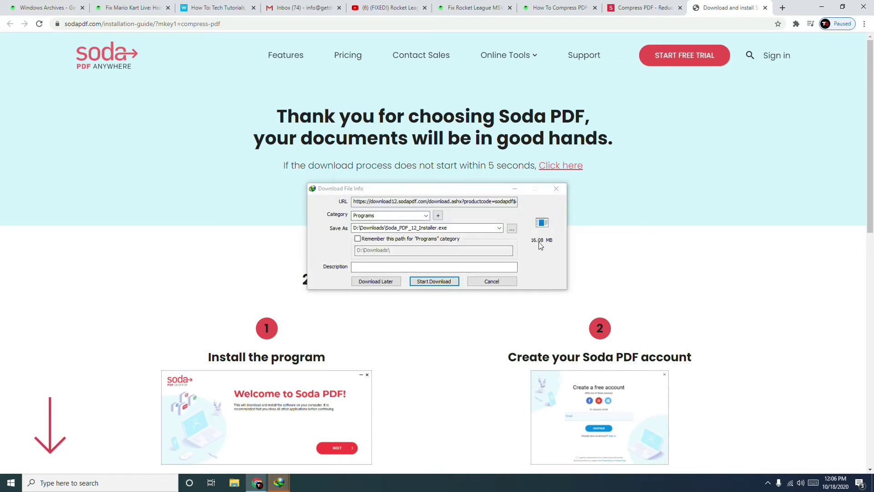
click(445, 281)
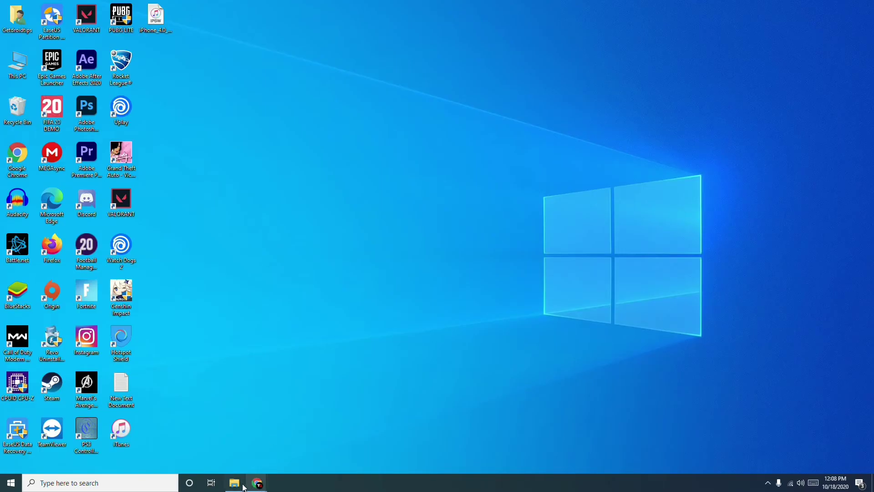
Run Soda_PDF_12_Installer from the Downloads folder and approve the User Account Control prompt
click(235, 482)
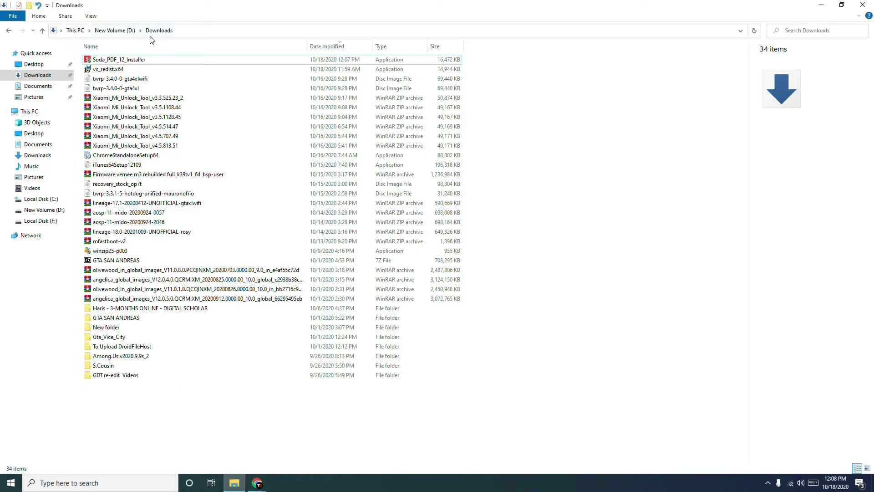
click(101, 62)
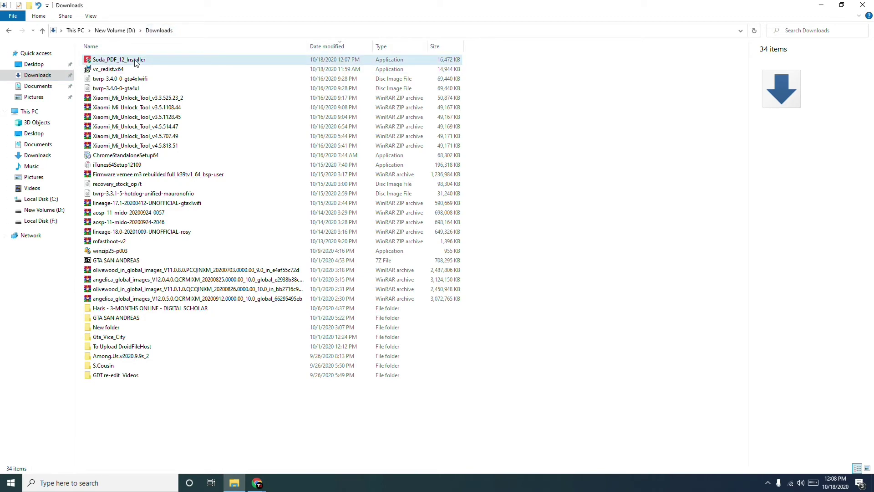
click(139, 63)
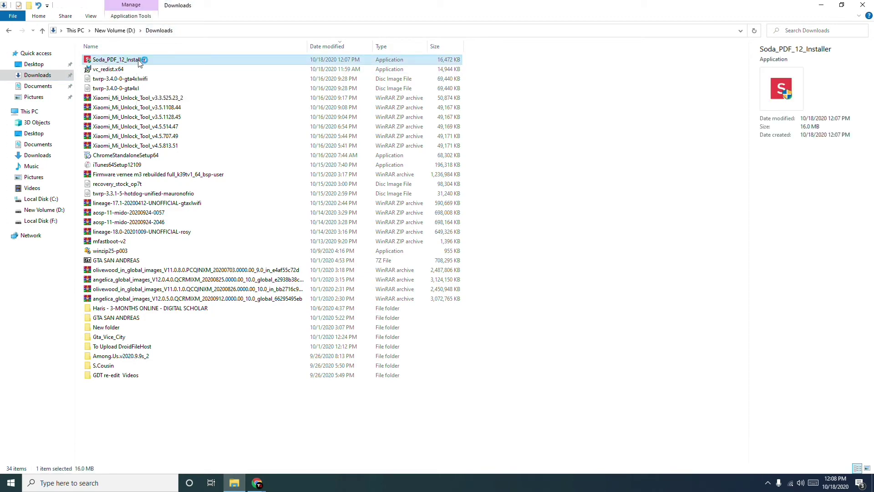
double_click(139, 61)
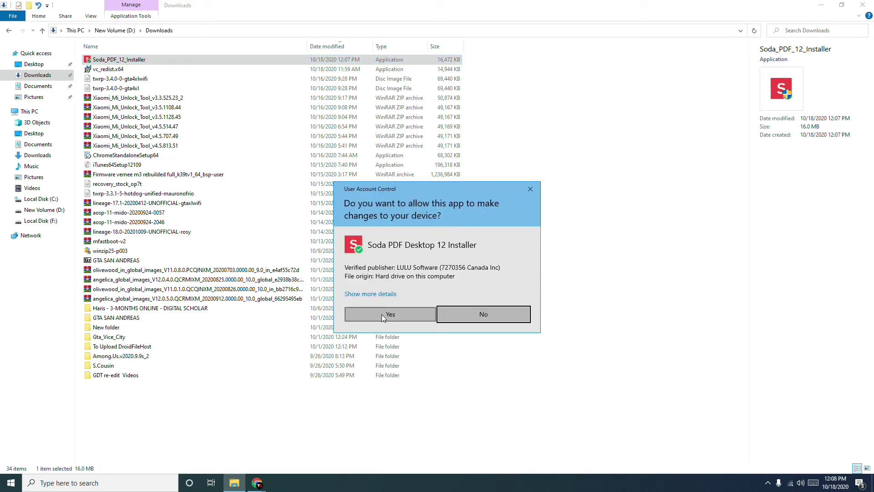
click(381, 314)
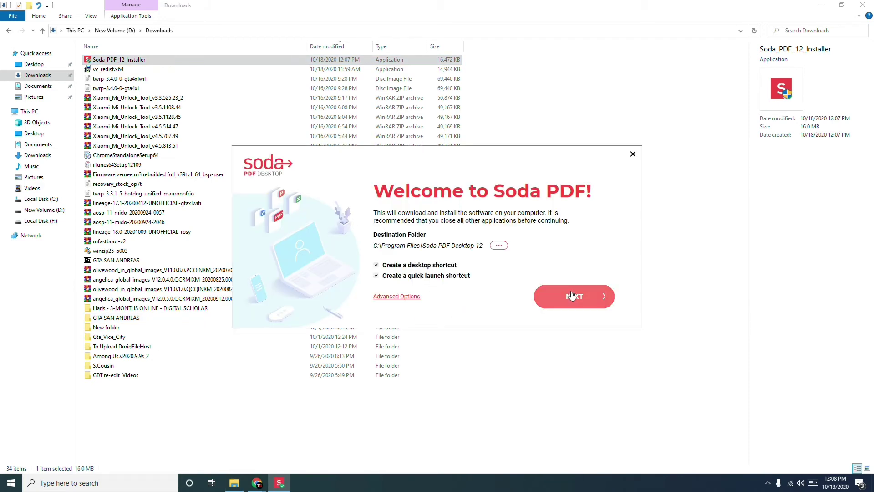
Accept the licence to start installing, then check the Main module download at 27% from the tray
click(592, 301)
click(591, 301)
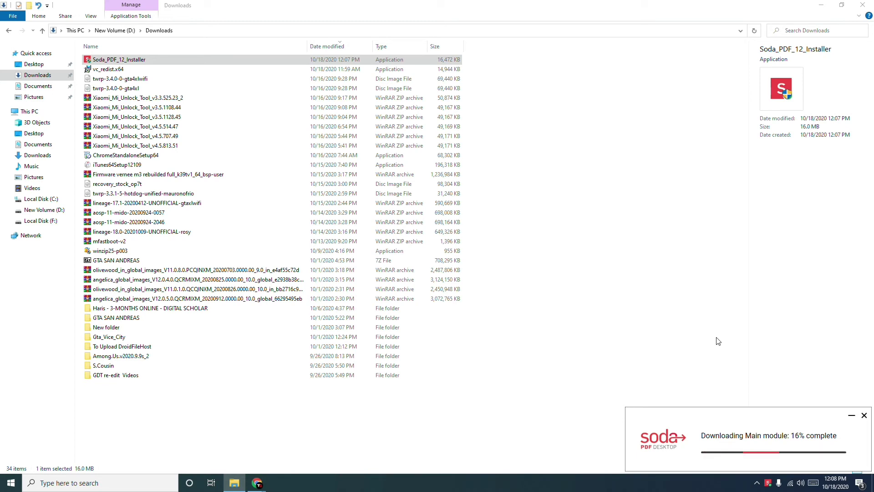
click(851, 415)
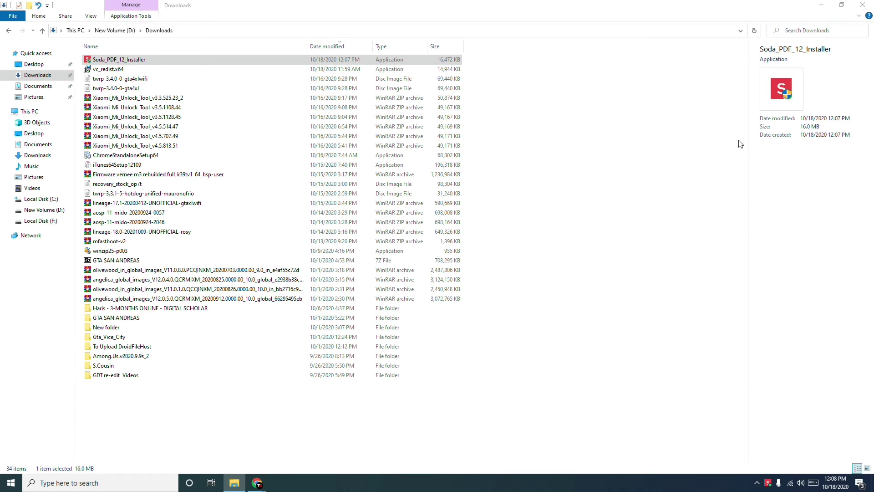
click(814, 5)
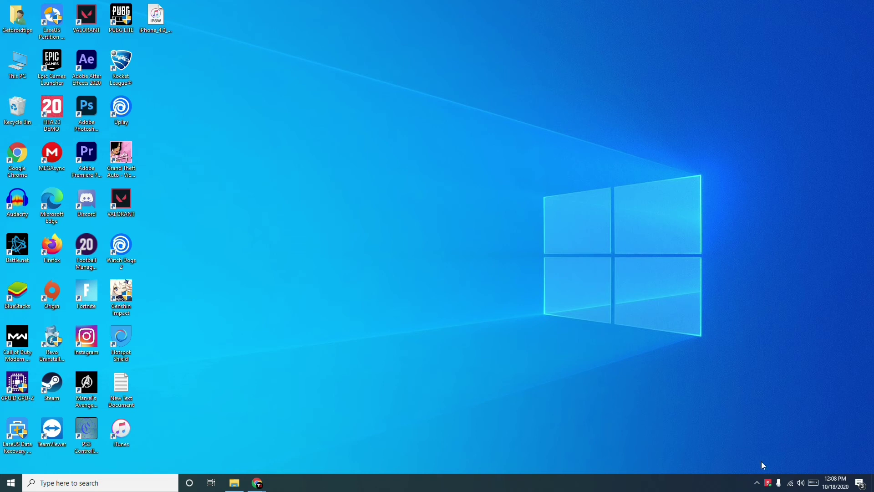
click(768, 483)
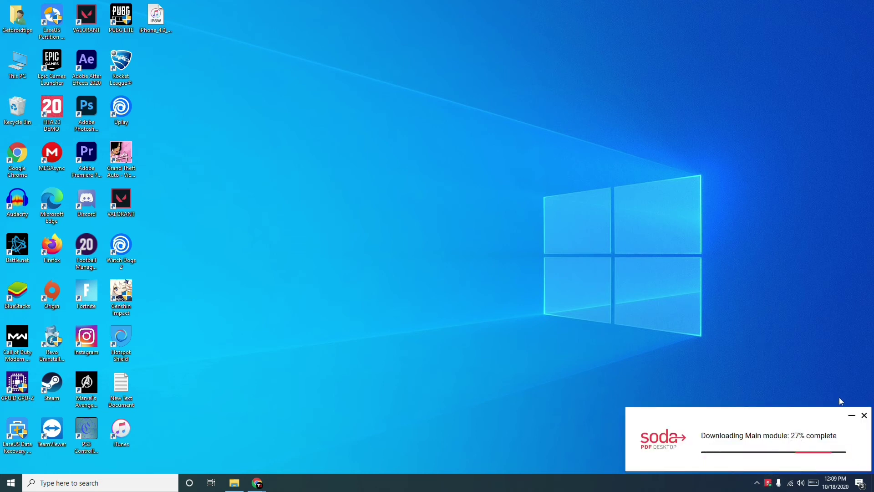
click(851, 415)
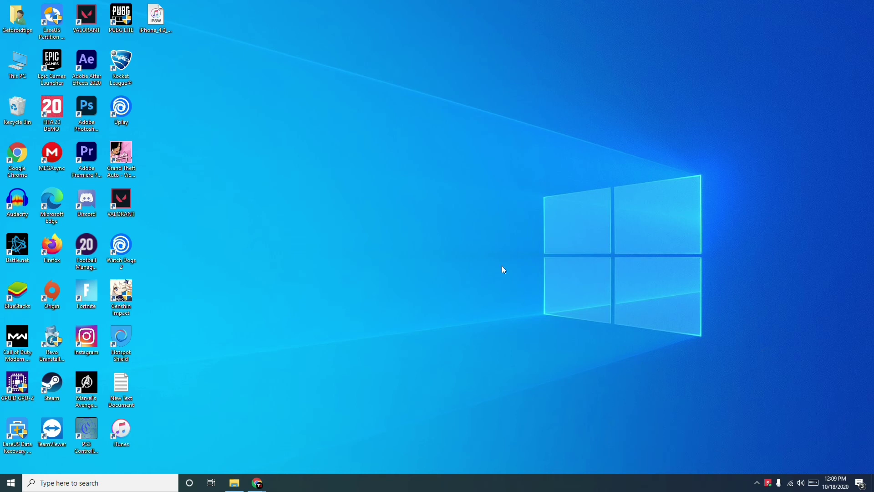